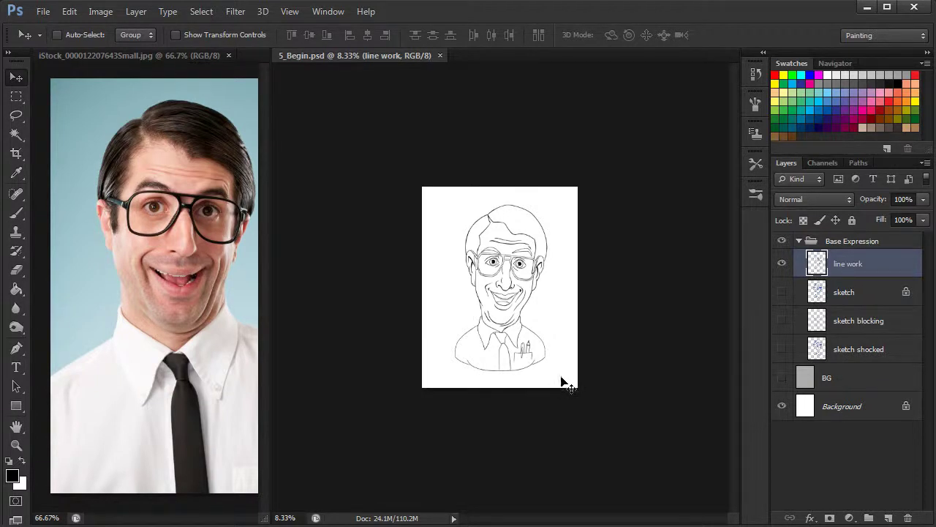
Step: Open the Smart Blur filter for the reference photo and frame the whole face in its preview at 50%
key(ctrl+plus)
key(ctrl+plus)
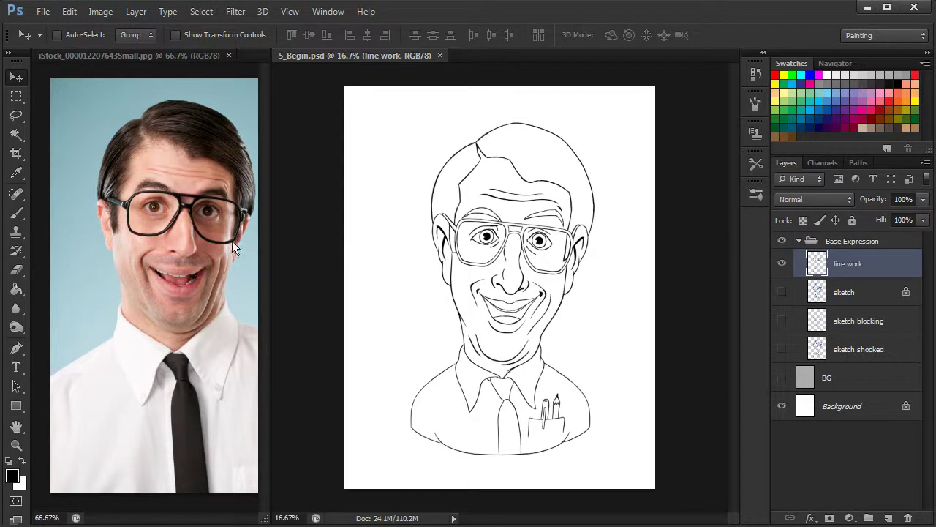
click(116, 54)
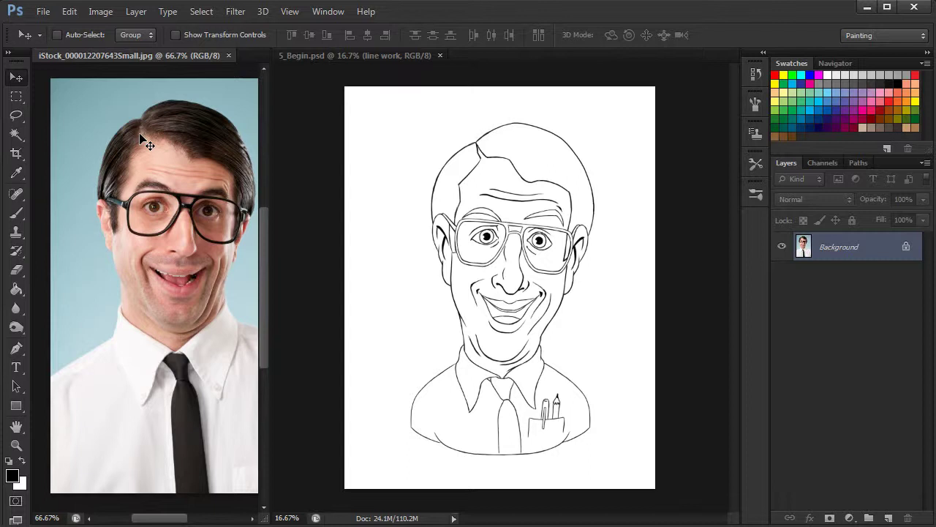
click(235, 13)
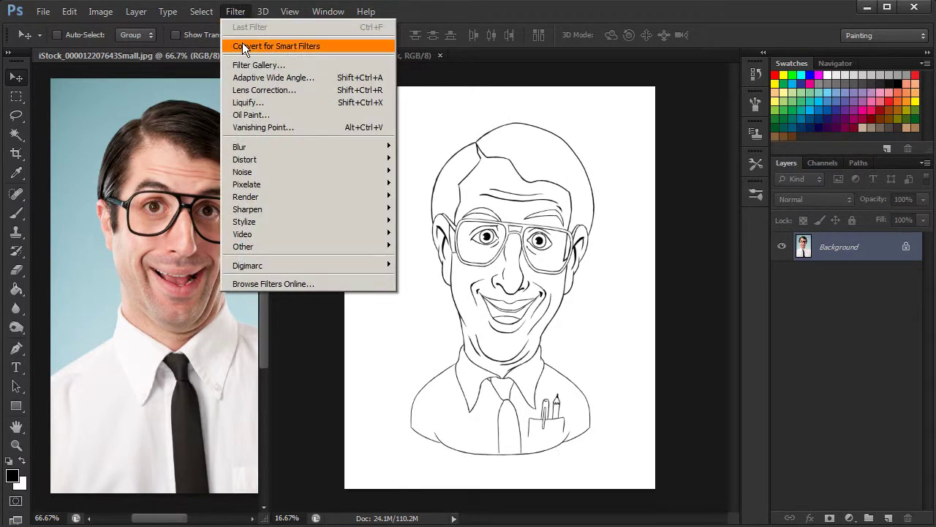
mouse_move(264, 148)
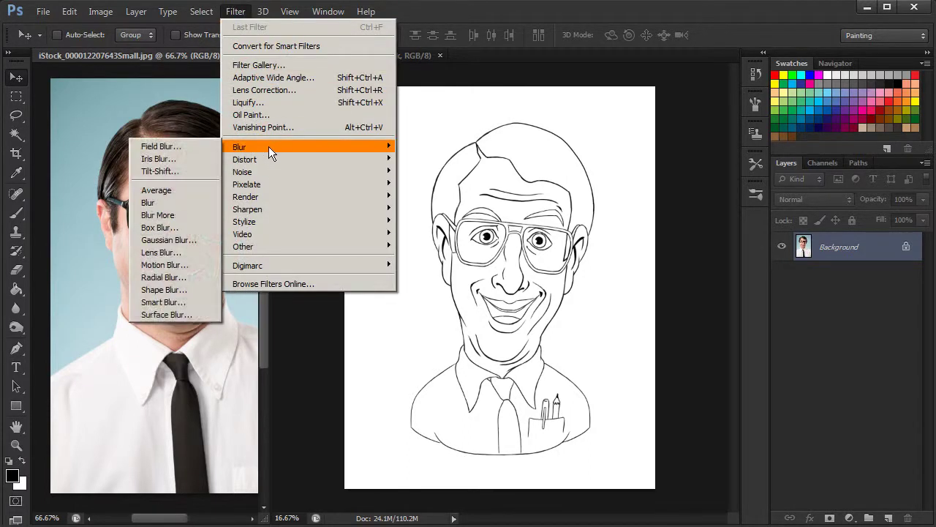
click(174, 302)
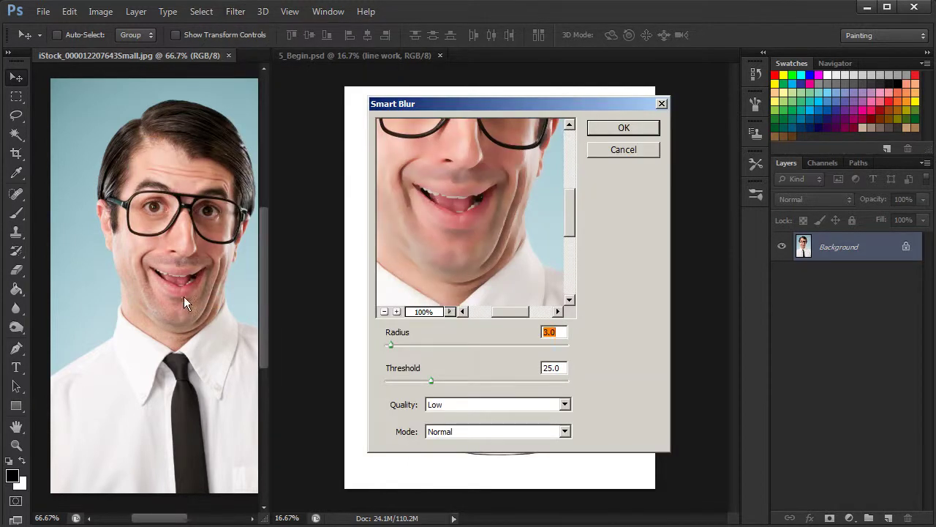
mouse_move(572, 231)
mouse_down()
mouse_move(570, 194)
mouse_move(570, 215)
mouse_up()
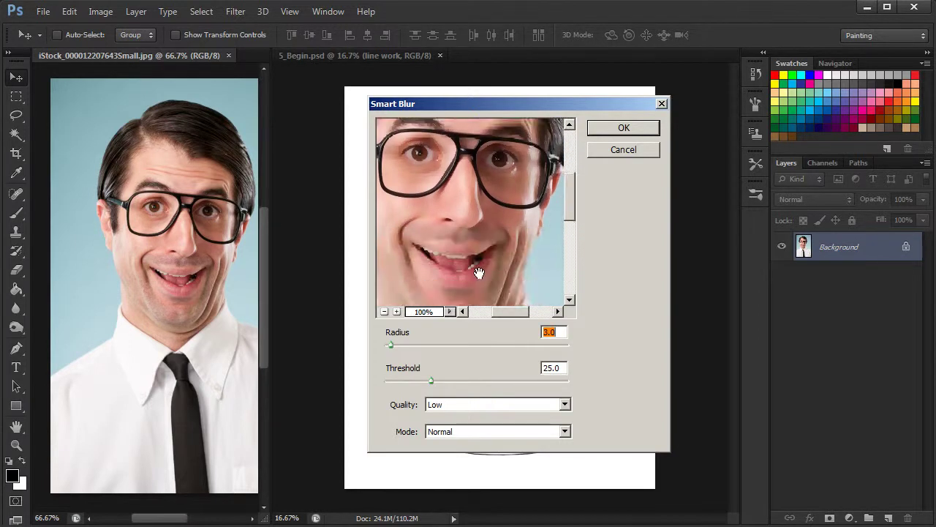
click(384, 312)
drag(566, 236, 571, 226)
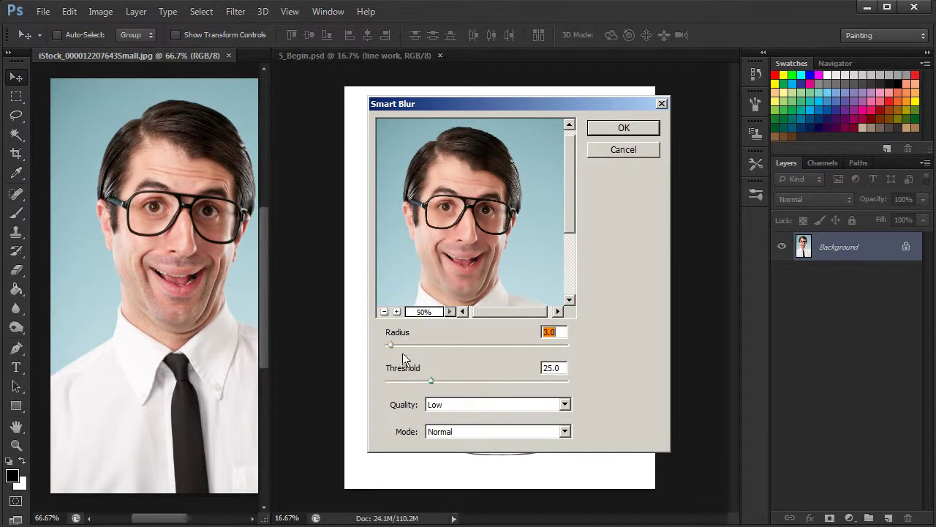
Step: Increase Smart Blur's radius and threshold to smooth fine skin and hair detail, and apply the filter to the photo
drag(393, 345, 408, 346)
drag(433, 380, 460, 383)
drag(407, 346, 421, 345)
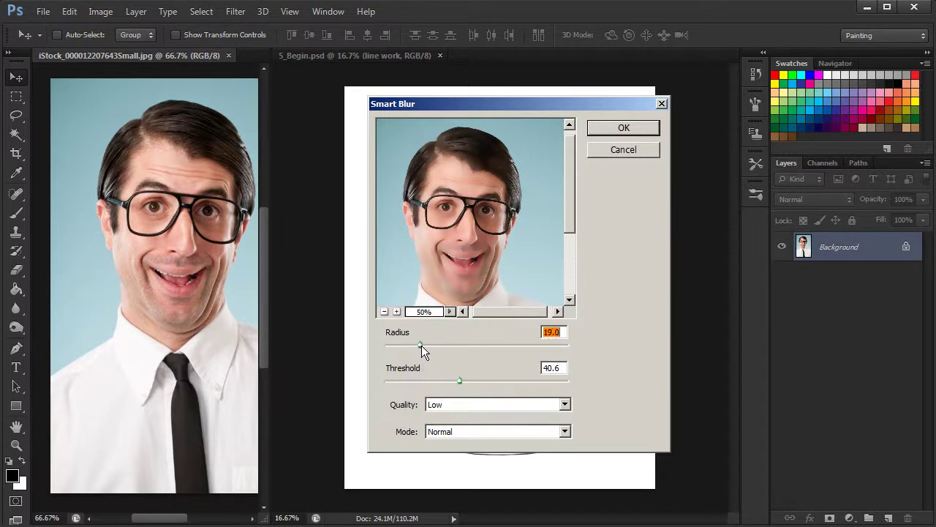
click(461, 381)
drag(422, 344, 424, 345)
drag(458, 380, 454, 380)
drag(421, 347, 426, 345)
click(625, 126)
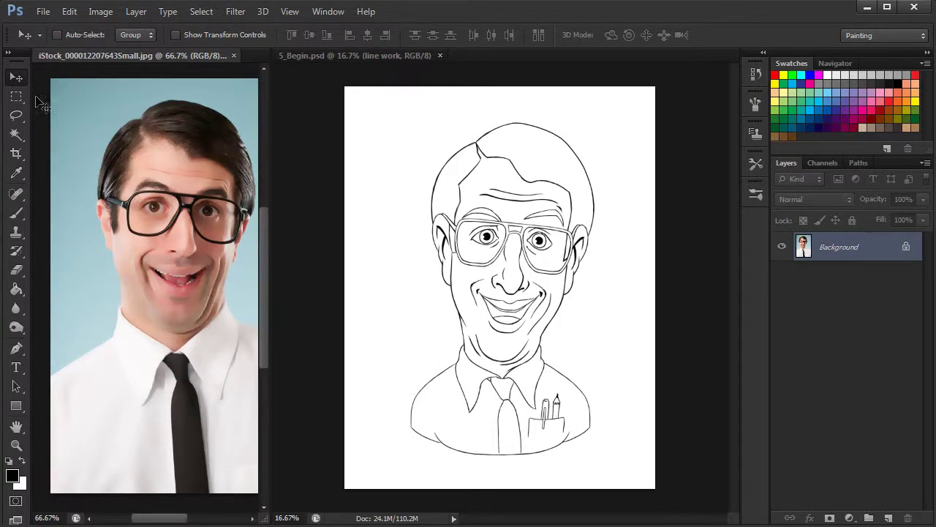
Step: Choose the Brush tool, disable its Transfer option and check its Shape Dynamics settings
click(28, 212)
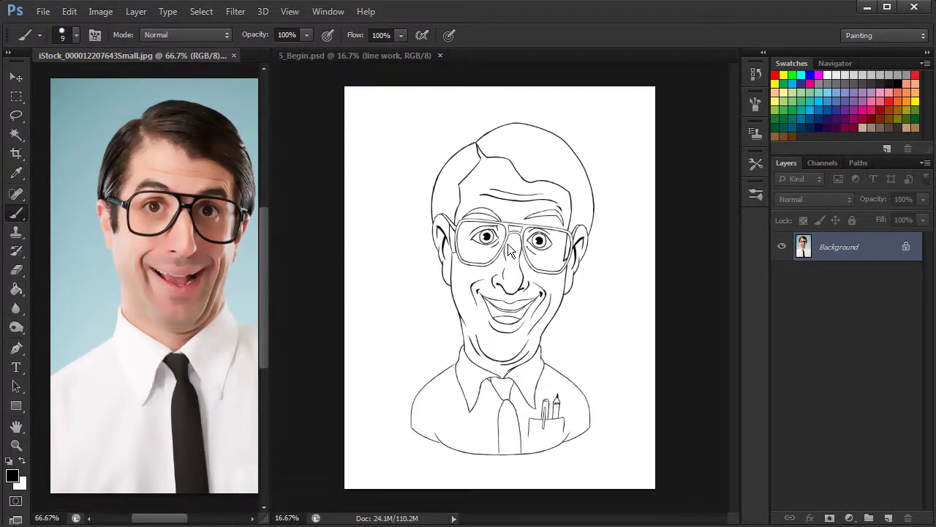
click(756, 104)
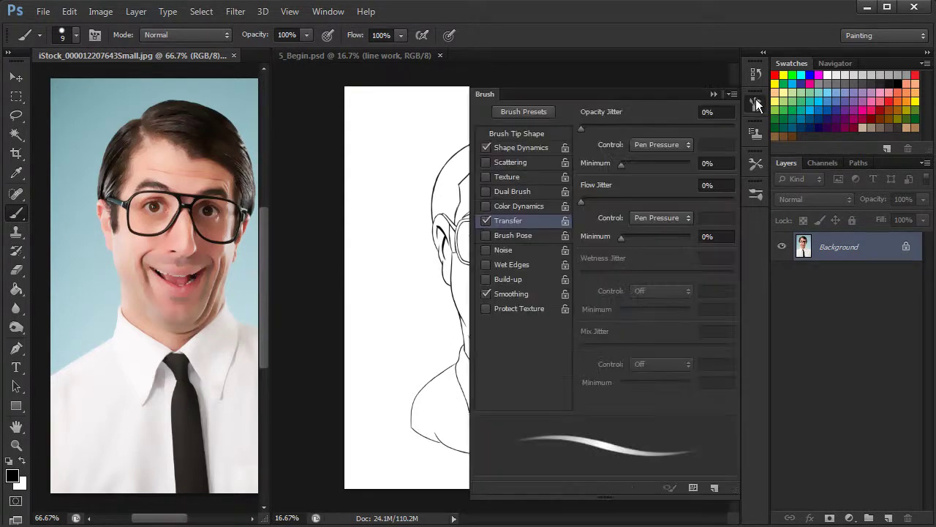
click(485, 220)
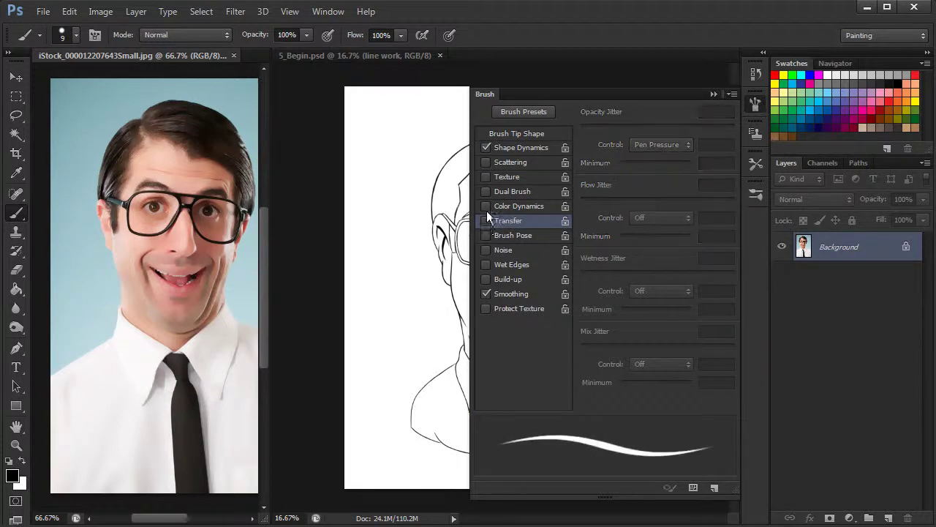
click(527, 147)
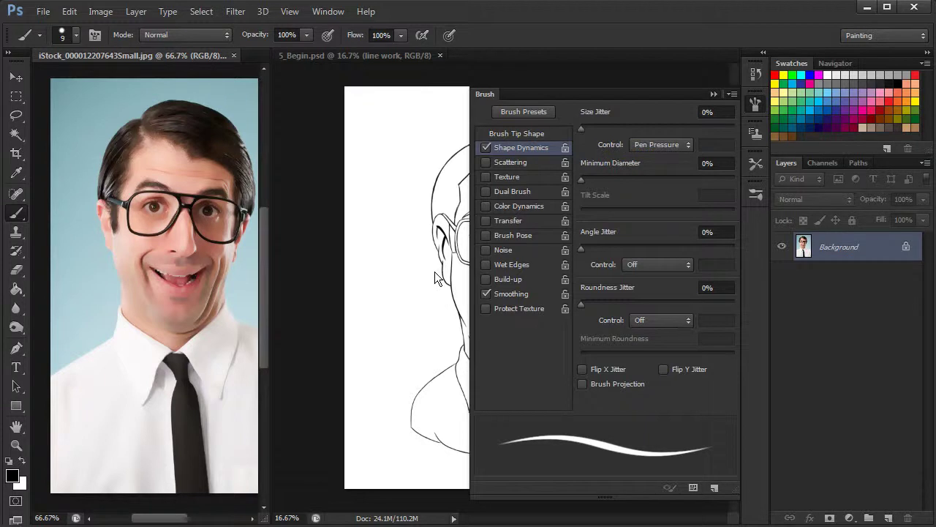
key(F5)
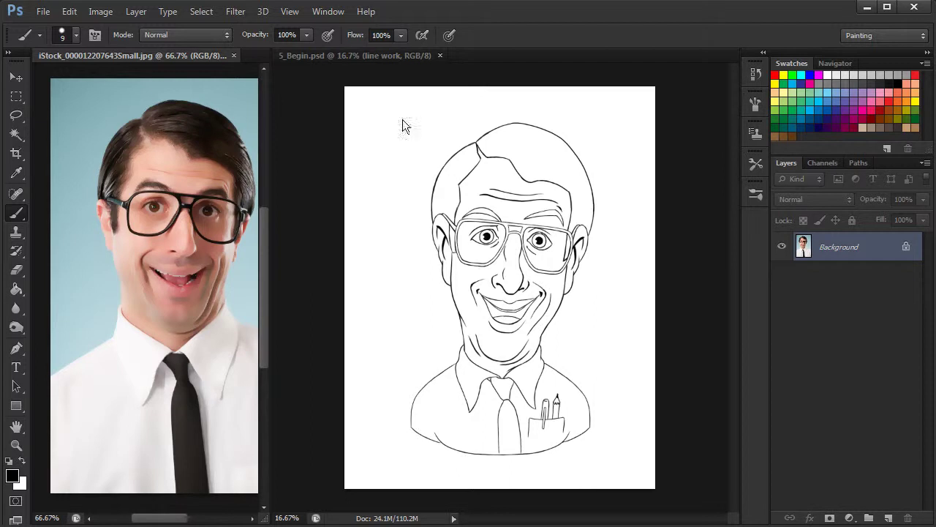
Step: In 5_Begin.psd, show the gray BG layer and add a layer named "Color Block" directly above the sketch shocked layer
click(386, 55)
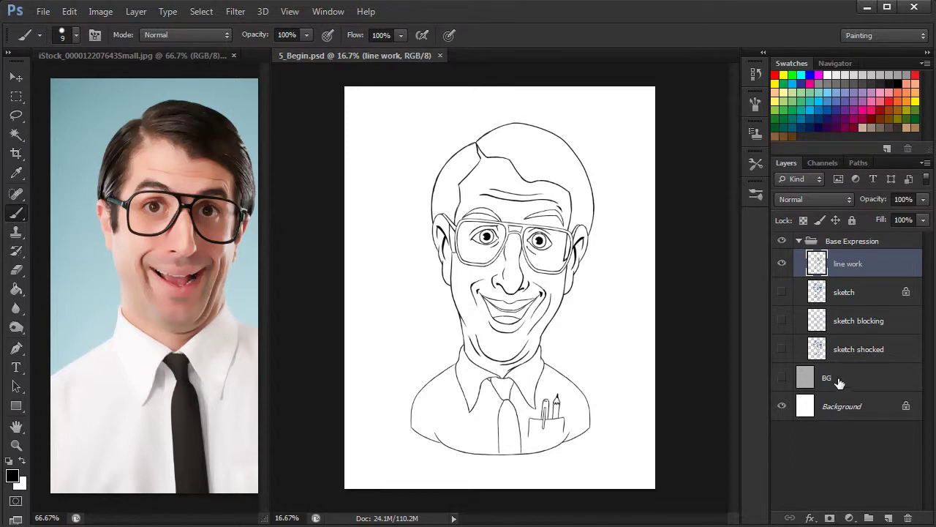
click(782, 379)
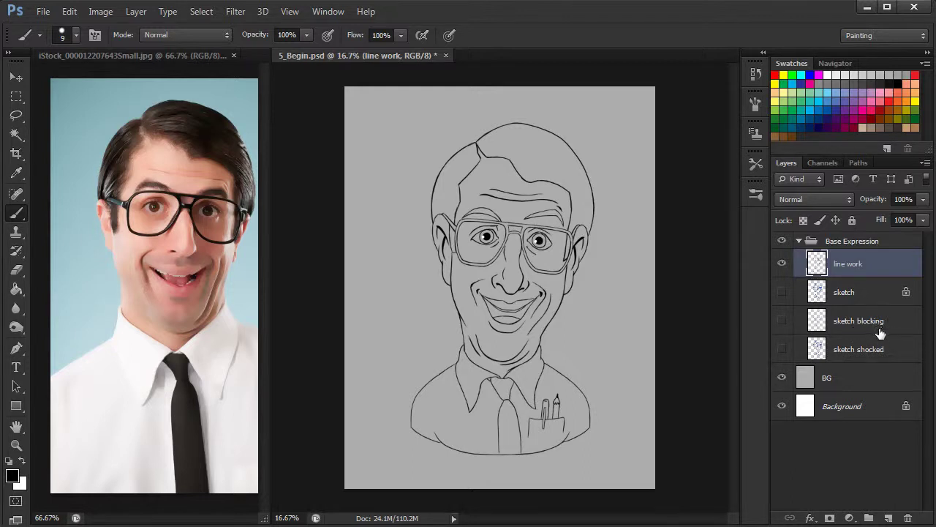
click(871, 353)
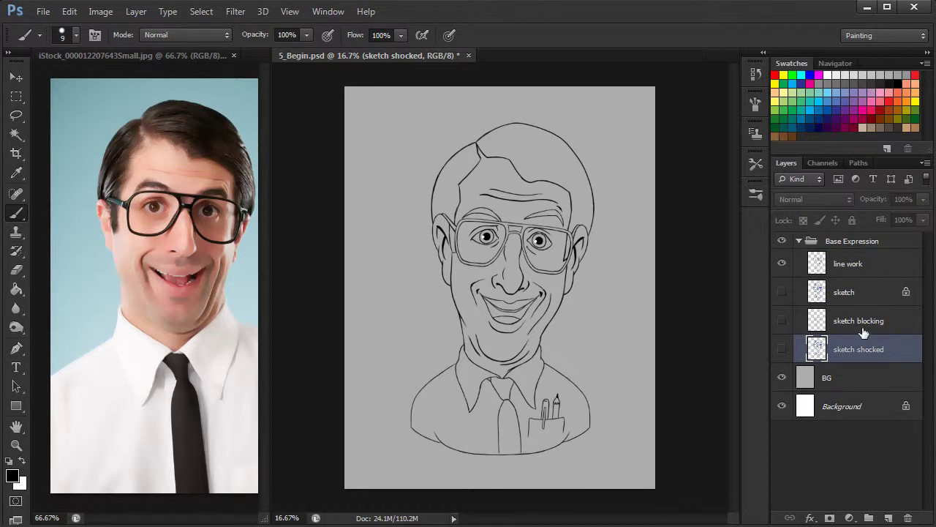
click(886, 518)
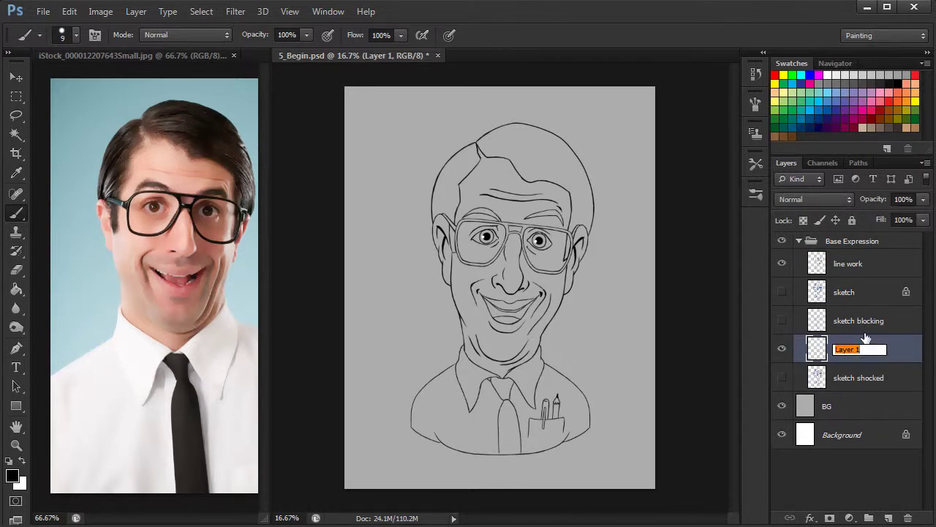
text(Color Block)
key(Return)
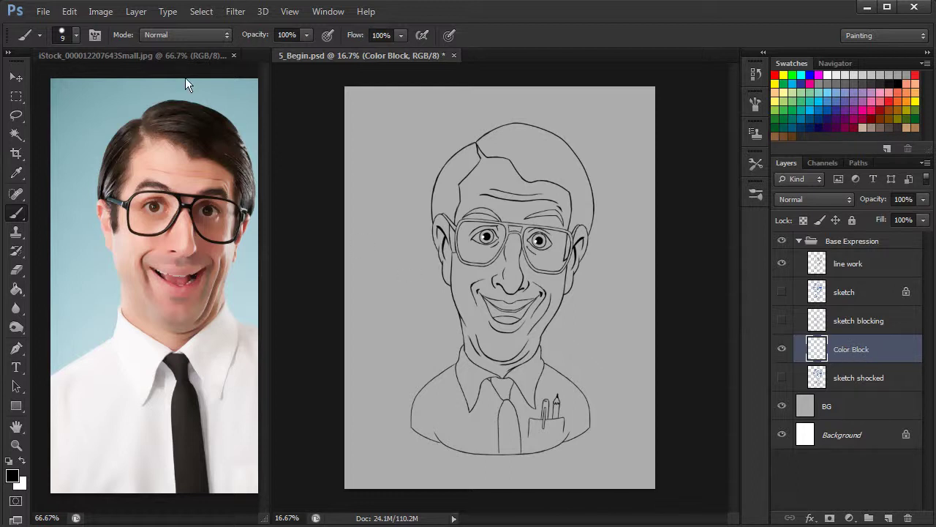
Step: Sample the light skin tone from the photo's forehead and set the brush size to 60 px for the drawing
click(177, 58)
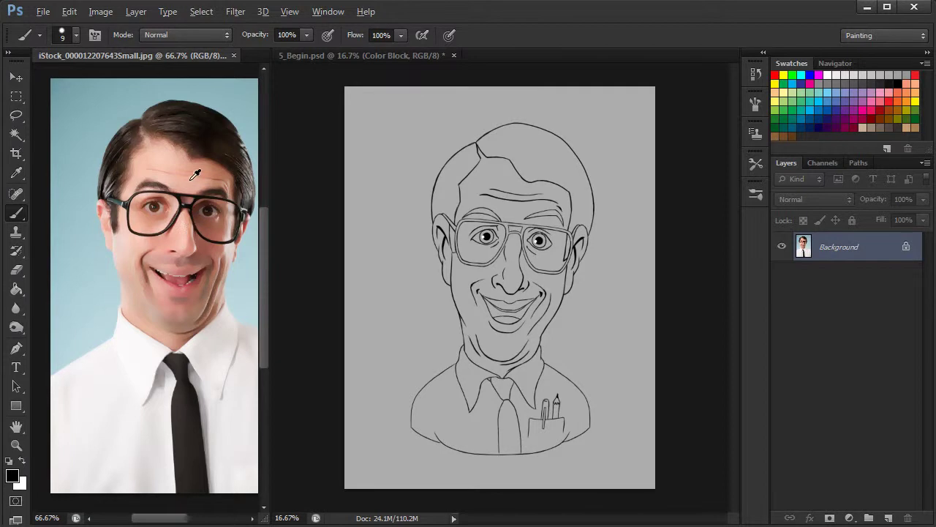
alt+click(172, 156)
click(529, 284)
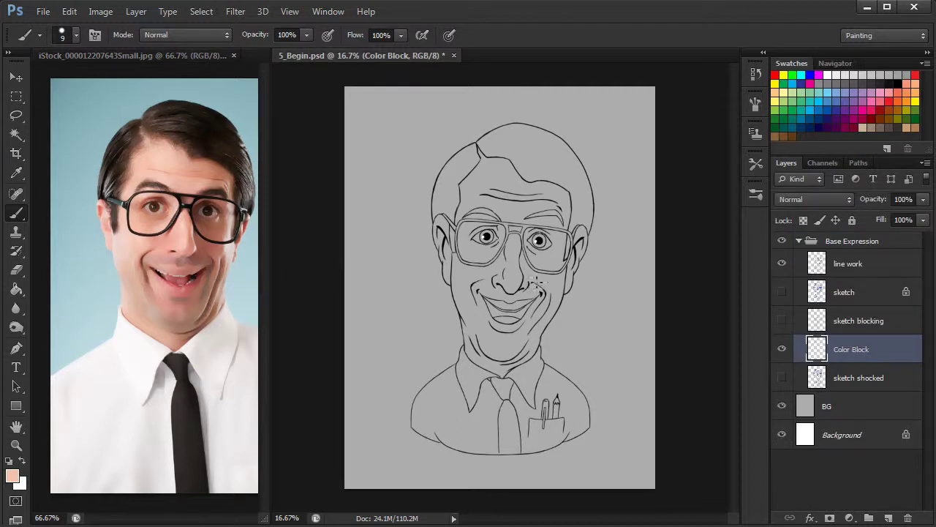
right_click(521, 263)
click(583, 296)
Step: Paint the character's face, ears and neck with the flat skin tone, enlarging the hard round brush to 102 px
mouse_move(520, 254)
mouse_down()
mouse_move(493, 311)
mouse_move(528, 281)
mouse_move(535, 295)
mouse_up()
key(ctrl+plus)
right_click(509, 218)
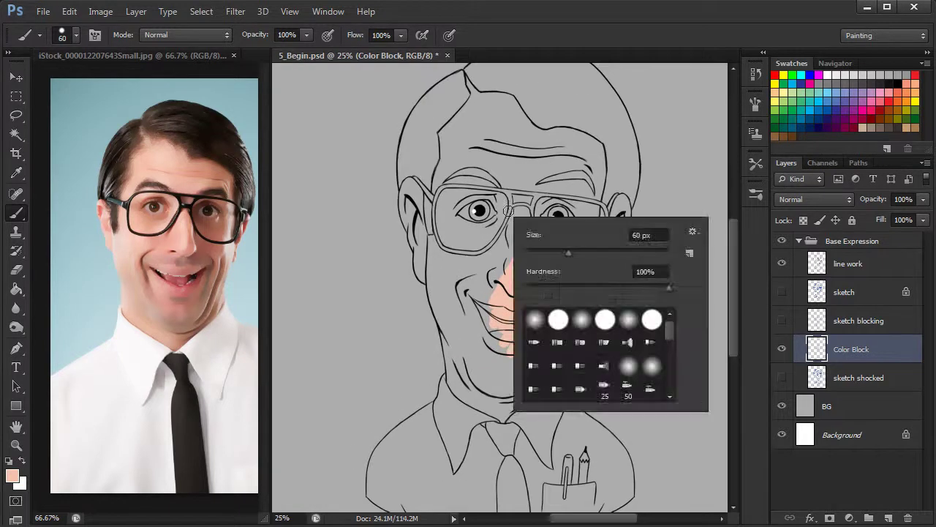
drag(575, 252, 596, 249)
mouse_move(509, 140)
mouse_down()
mouse_move(495, 177)
mouse_move(508, 155)
mouse_move(527, 155)
mouse_move(527, 184)
mouse_move(538, 194)
mouse_move(533, 268)
mouse_move(552, 280)
mouse_move(563, 261)
mouse_move(558, 232)
mouse_move(532, 203)
mouse_move(503, 198)
mouse_move(533, 145)
mouse_move(519, 114)
mouse_move(479, 110)
mouse_move(476, 101)
mouse_move(452, 114)
mouse_move(441, 160)
mouse_move(450, 217)
mouse_move(474, 181)
mouse_move(488, 244)
mouse_move(468, 334)
mouse_move(497, 336)
mouse_up()
mouse_move(543, 265)
mouse_down()
mouse_move(601, 172)
mouse_move(596, 140)
mouse_move(525, 128)
mouse_move(522, 112)
mouse_move(477, 101)
mouse_move(466, 79)
mouse_move(491, 90)
mouse_move(499, 117)
mouse_move(553, 139)
mouse_move(527, 113)
mouse_move(450, 302)
mouse_move(436, 275)
mouse_move(436, 224)
mouse_move(435, 277)
mouse_move(456, 380)
mouse_move(447, 309)
mouse_move(461, 356)
mouse_move(492, 299)
mouse_move(491, 360)
mouse_move(513, 319)
mouse_move(507, 396)
mouse_move(517, 414)
mouse_move(497, 428)
mouse_move(543, 389)
mouse_move(550, 366)
mouse_move(518, 411)
mouse_move(554, 327)
mouse_move(561, 333)
mouse_move(548, 362)
mouse_move(580, 308)
mouse_move(588, 275)
mouse_move(567, 317)
mouse_move(558, 317)
mouse_move(580, 291)
mouse_move(596, 217)
mouse_move(607, 223)
mouse_move(598, 262)
mouse_move(624, 201)
mouse_move(621, 234)
mouse_move(620, 213)
mouse_move(586, 300)
mouse_move(619, 232)
mouse_up()
mouse_move(423, 258)
mouse_down()
mouse_move(423, 282)
mouse_move(414, 191)
mouse_move(407, 212)
mouse_move(411, 229)
mouse_move(430, 173)
mouse_up()
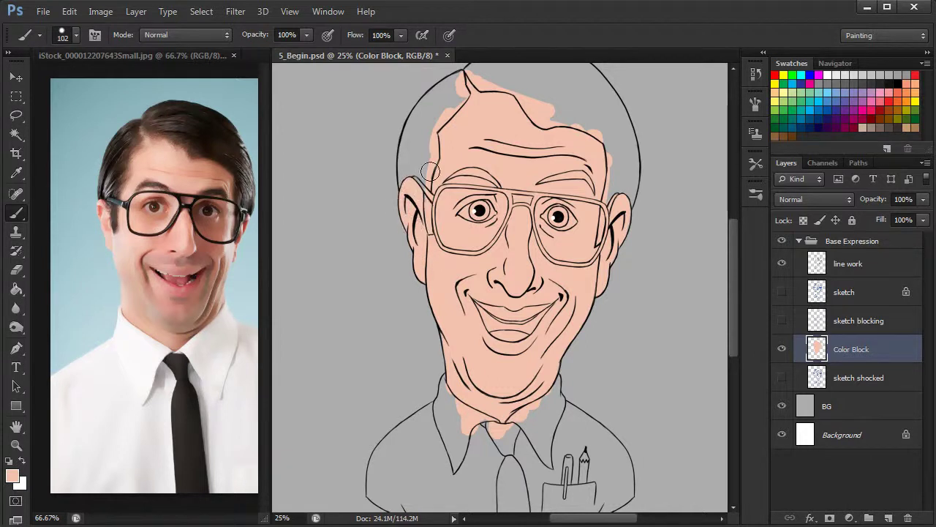
drag(543, 395, 545, 387)
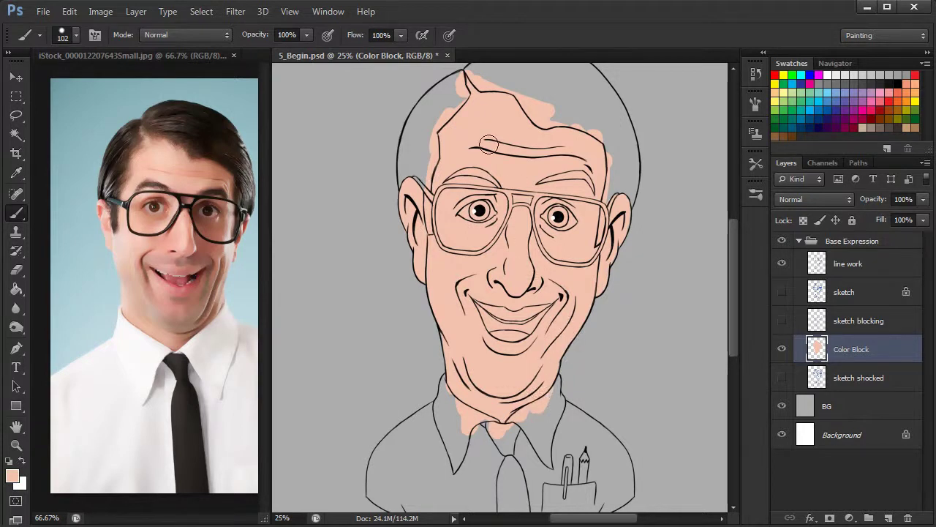
drag(435, 167, 471, 84)
Step: Sample the dark brown from the photo's hair and fill the larger hair mass right of the parting, including its sideburn
click(171, 53)
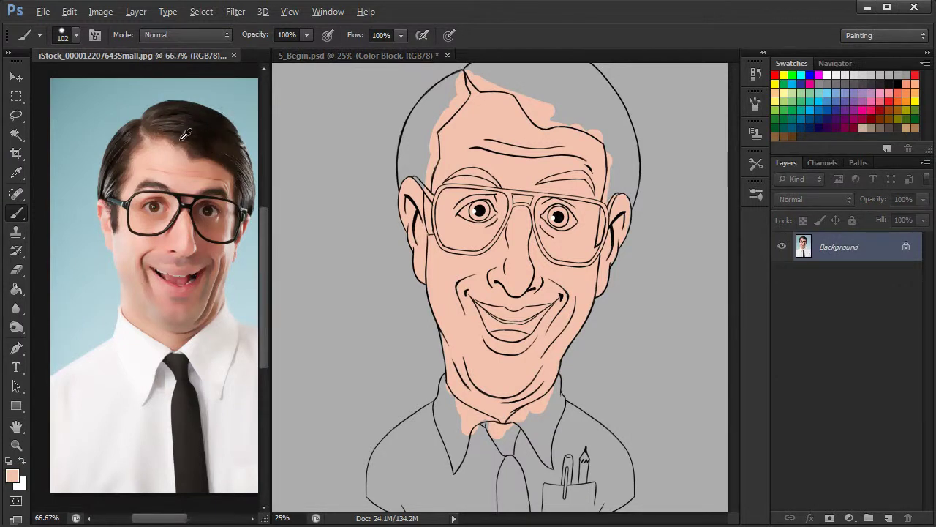
alt+click(184, 133)
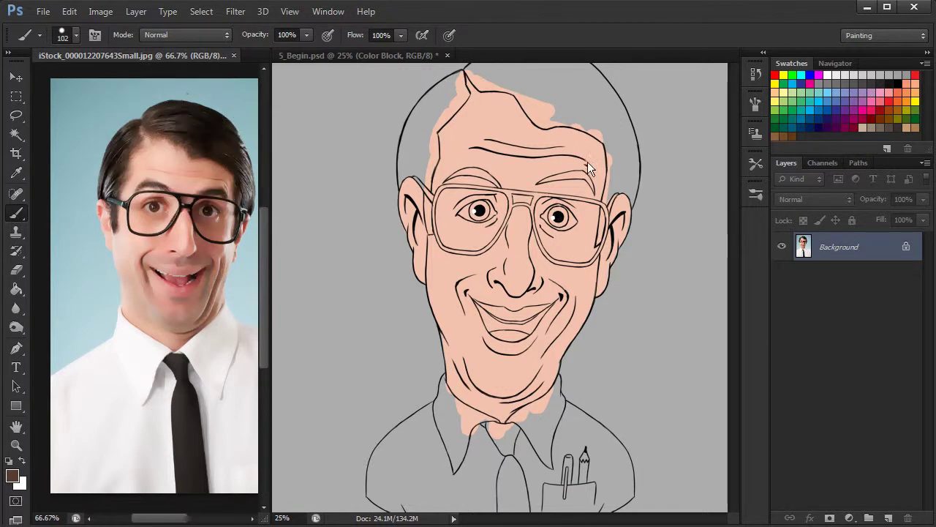
click(469, 134)
drag(573, 184, 530, 238)
mouse_move(515, 180)
mouse_down()
mouse_move(558, 208)
mouse_move(572, 259)
mouse_move(515, 157)
mouse_move(488, 152)
mouse_move(478, 179)
mouse_move(488, 193)
mouse_move(496, 202)
mouse_move(520, 196)
mouse_up()
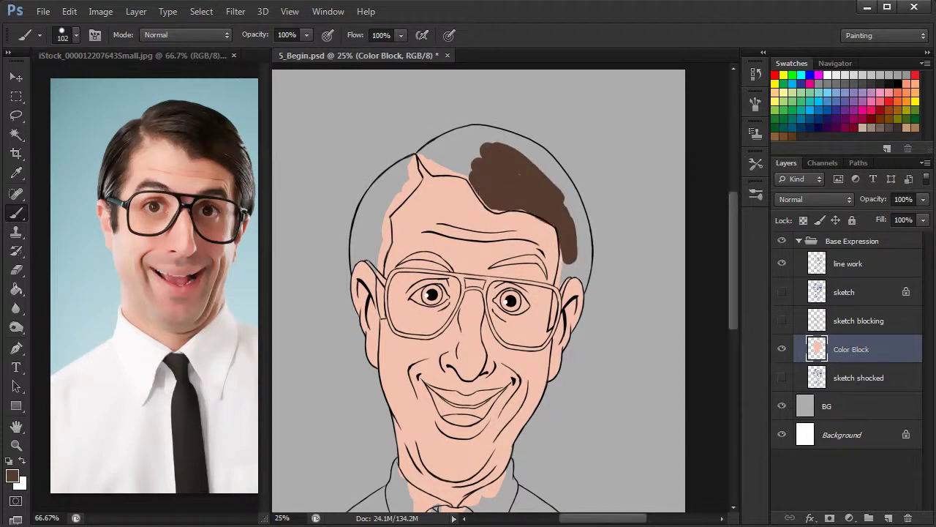
mouse_move(474, 150)
mouse_down()
mouse_move(433, 147)
mouse_move(449, 164)
mouse_up()
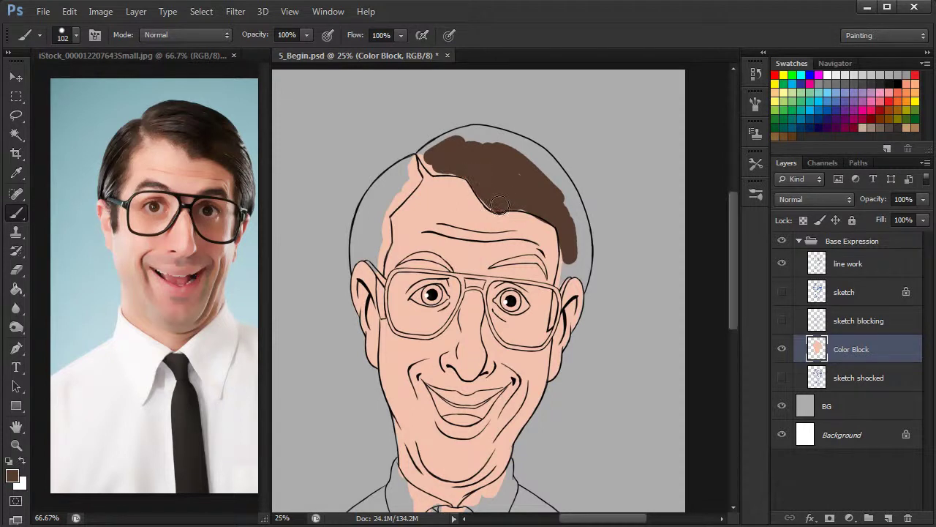
mouse_move(435, 155)
mouse_down()
mouse_move(474, 135)
mouse_move(541, 162)
mouse_move(516, 164)
mouse_move(568, 205)
mouse_move(582, 253)
mouse_up()
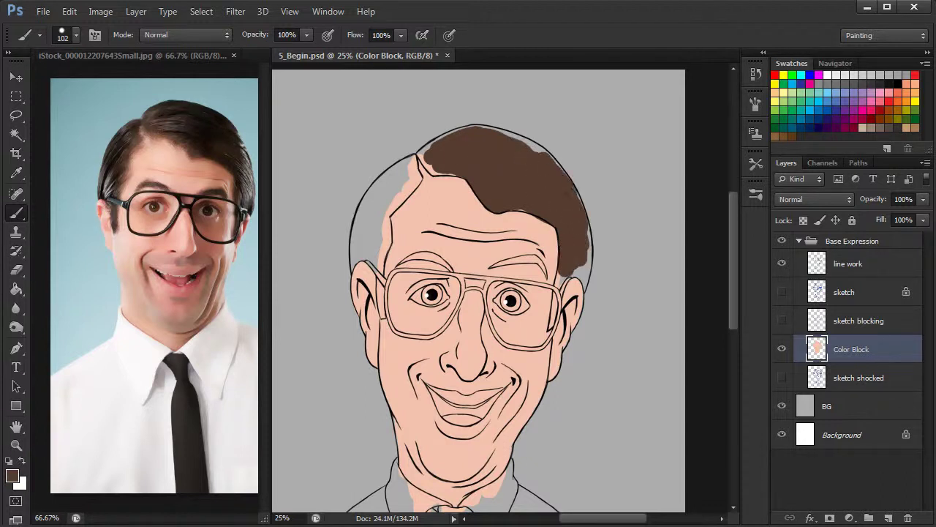
drag(423, 155, 449, 170)
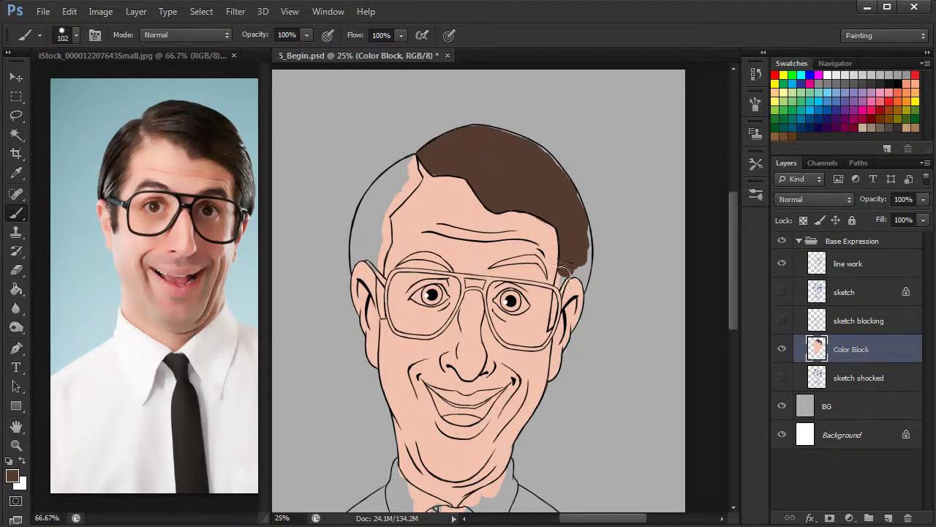
mouse_move(558, 279)
mouse_down()
mouse_move(551, 327)
mouse_move(561, 276)
mouse_move(577, 270)
mouse_move(565, 276)
mouse_move(586, 284)
mouse_move(586, 243)
mouse_up()
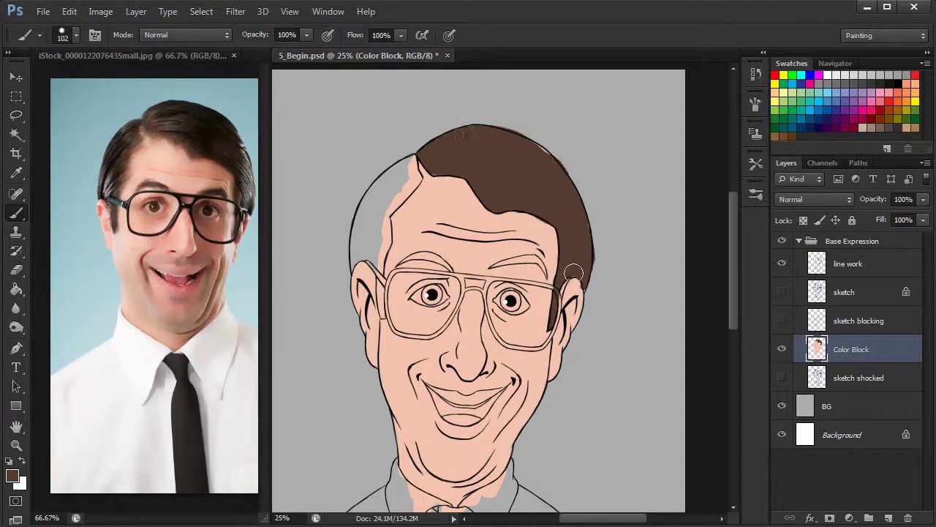
Step: Fill the smaller hair section and sideburn left of the parting with the same dark brown
mouse_move(389, 255)
mouse_down()
mouse_move(473, 190)
mouse_move(477, 242)
mouse_move(474, 179)
mouse_move(486, 134)
mouse_move(507, 109)
mouse_move(504, 91)
mouse_move(461, 135)
mouse_move(447, 203)
mouse_move(457, 187)
mouse_move(470, 198)
mouse_move(464, 170)
mouse_up()
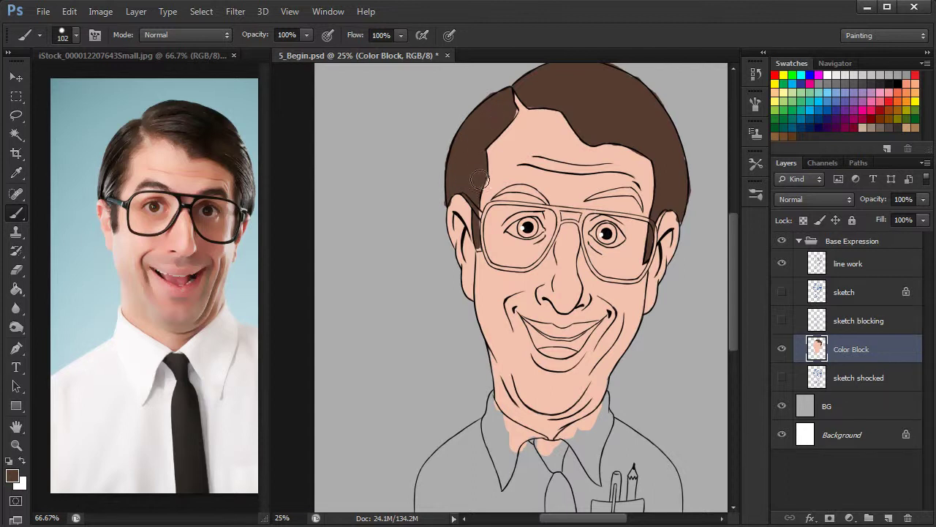
mouse_move(477, 222)
mouse_down()
mouse_move(479, 250)
mouse_move(473, 198)
mouse_move(514, 103)
mouse_up()
drag(664, 184, 640, 199)
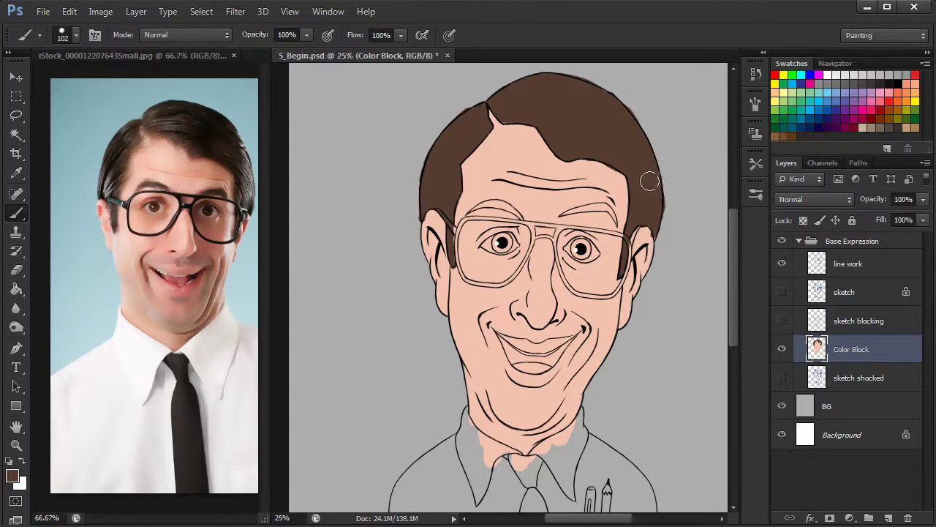
Step: Reduce the brush size to 42 px and fill both eyebrows with the dark brown hair color
key(ctrl+plus)
key(ctrl+plus)
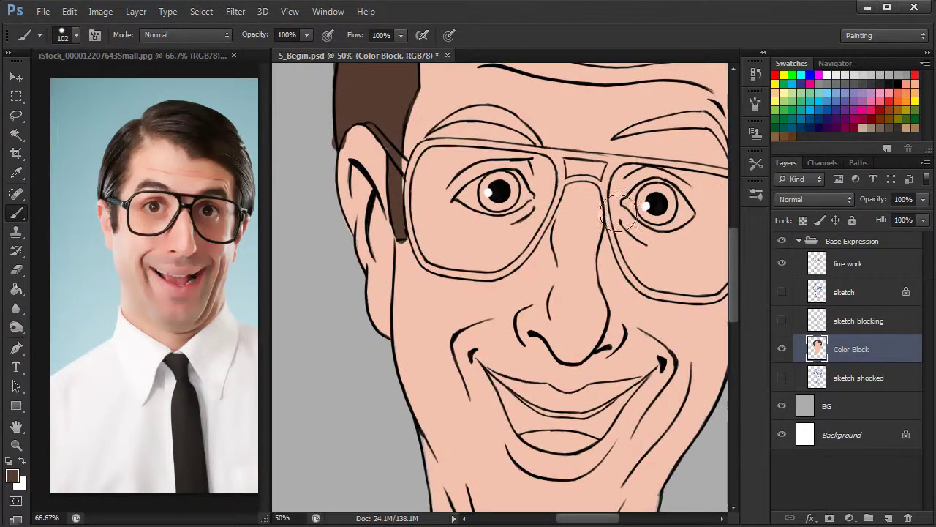
drag(680, 164, 532, 295)
right_click(516, 257)
drag(598, 292, 556, 293)
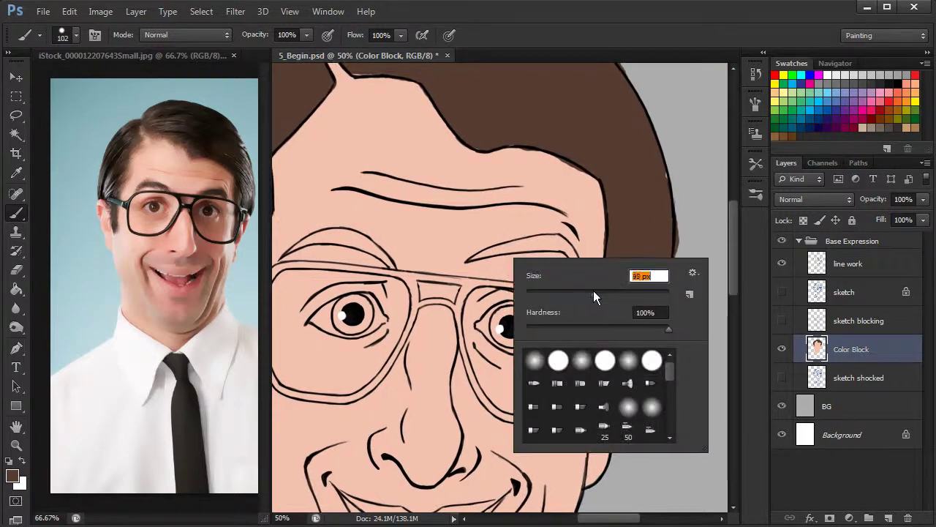
key(Return)
mouse_move(508, 250)
mouse_down()
mouse_move(473, 258)
mouse_move(502, 238)
mouse_move(546, 245)
mouse_move(556, 218)
mouse_move(581, 279)
mouse_move(571, 252)
mouse_move(551, 239)
mouse_move(571, 251)
mouse_up()
key(space)
drag(402, 257, 525, 251)
mouse_move(428, 228)
mouse_down()
mouse_move(482, 236)
mouse_move(490, 219)
mouse_move(499, 246)
mouse_move(491, 237)
mouse_move(510, 256)
mouse_move(487, 246)
mouse_up()
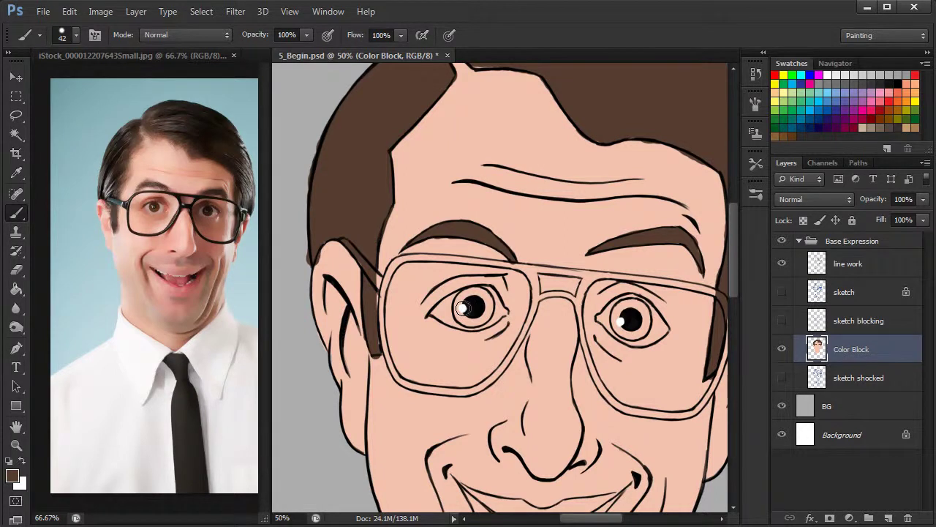
Step: Fill both irises with the dark brown sampled from the photo's eye, and both eye whites with the white of the drawn pupil highlight
click(176, 57)
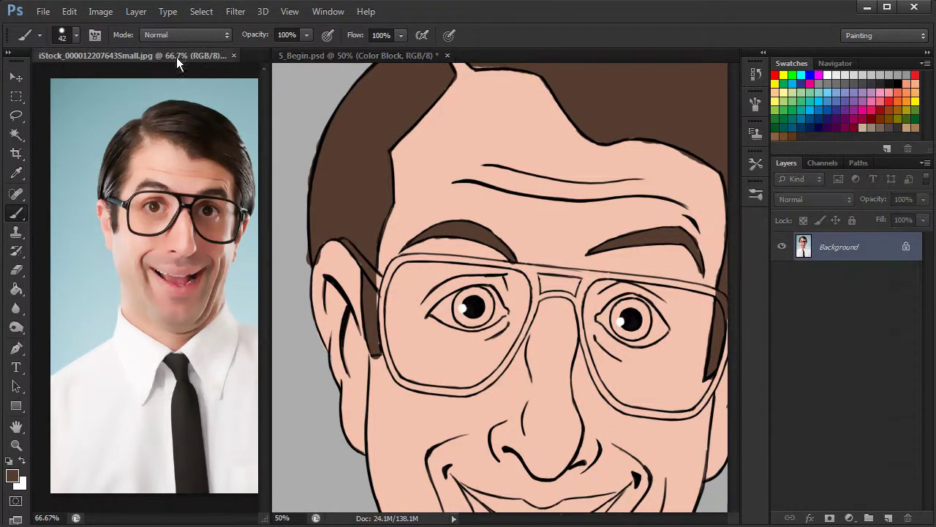
alt+click(161, 198)
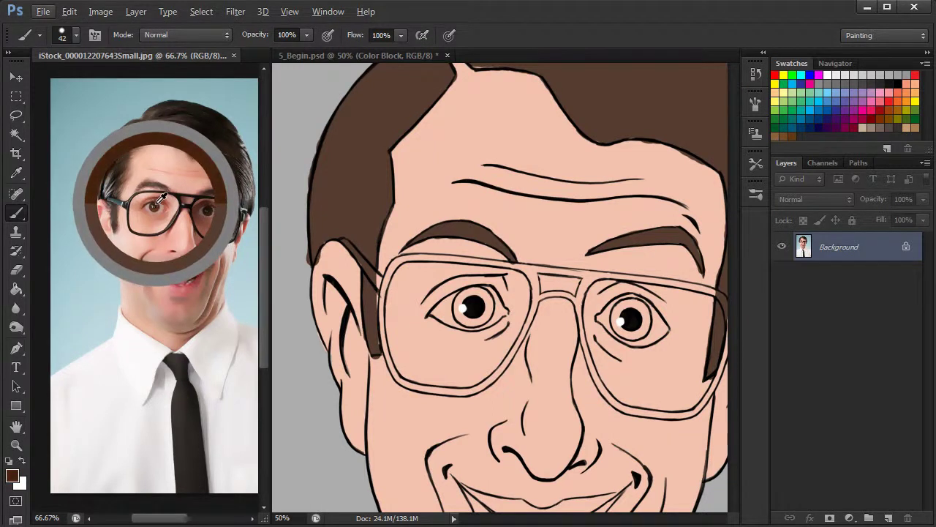
drag(469, 311, 477, 316)
mouse_move(463, 301)
mouse_down()
mouse_move(489, 306)
mouse_move(470, 316)
mouse_move(477, 303)
mouse_up()
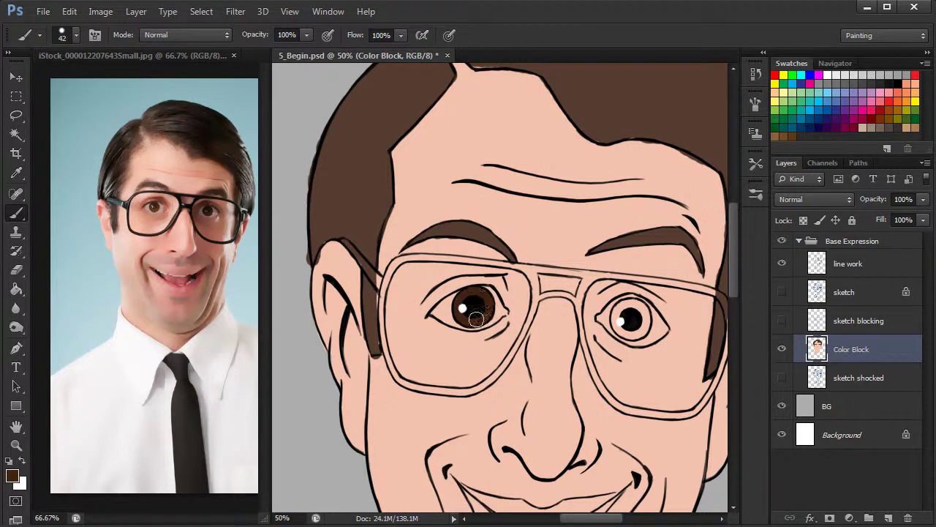
mouse_move(639, 304)
mouse_down()
mouse_move(620, 322)
mouse_move(623, 310)
mouse_move(628, 333)
mouse_move(618, 320)
mouse_move(641, 306)
mouse_move(627, 335)
mouse_move(643, 322)
mouse_up()
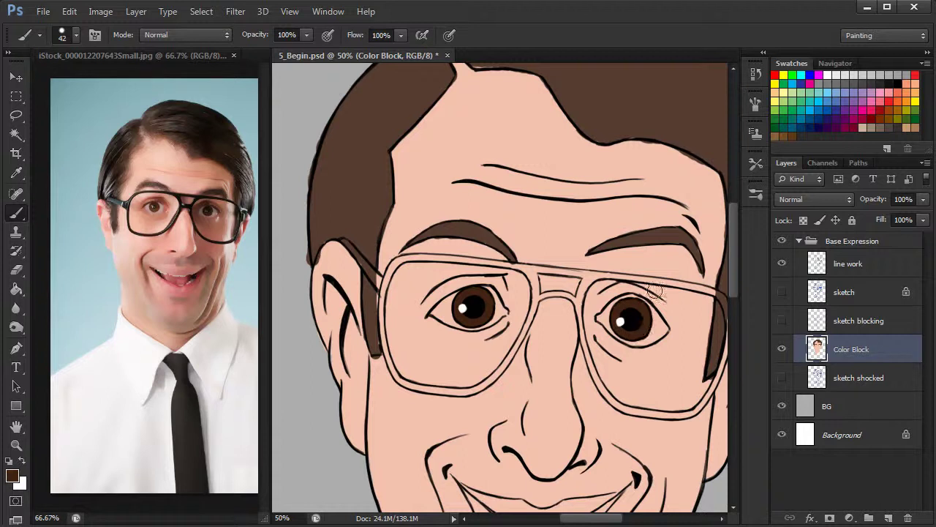
alt+click(463, 308)
mouse_move(436, 313)
mouse_down()
mouse_move(451, 298)
mouse_move(440, 313)
mouse_move(443, 302)
mouse_move(449, 322)
mouse_move(485, 328)
mouse_move(501, 313)
mouse_move(488, 288)
mouse_move(498, 296)
mouse_up()
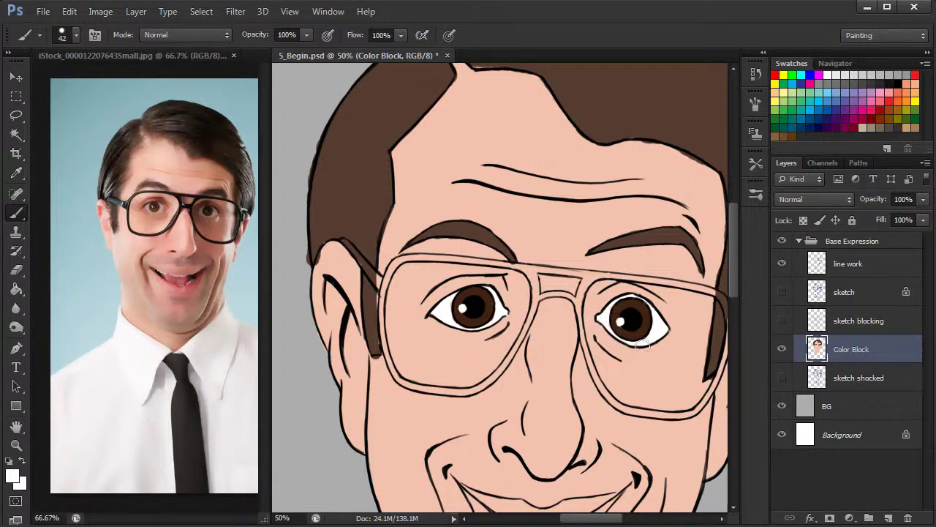
Step: Examine how the face's flat colors read at small viewing sizes
key(ctrl+minus)
key(ctrl+minus)
key(ctrl+minus)
key(ctrl+minus)
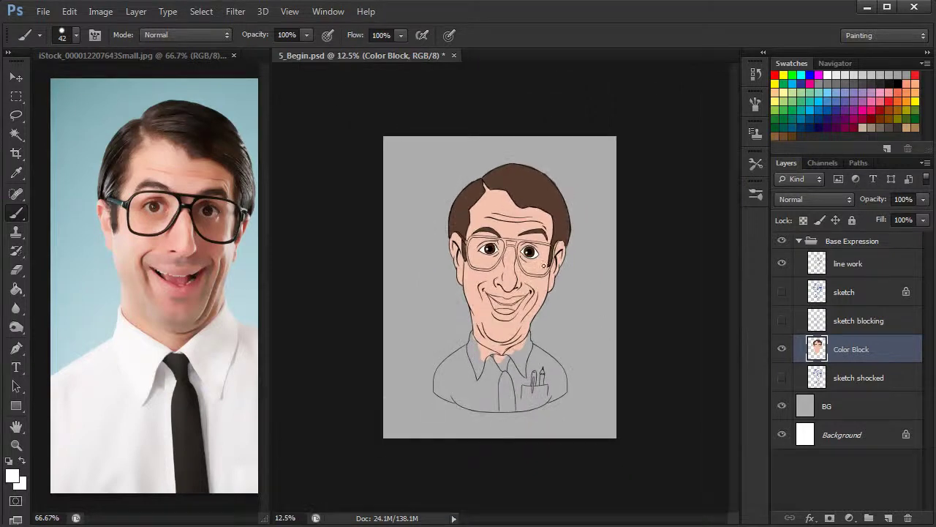
key(ctrl+minus)
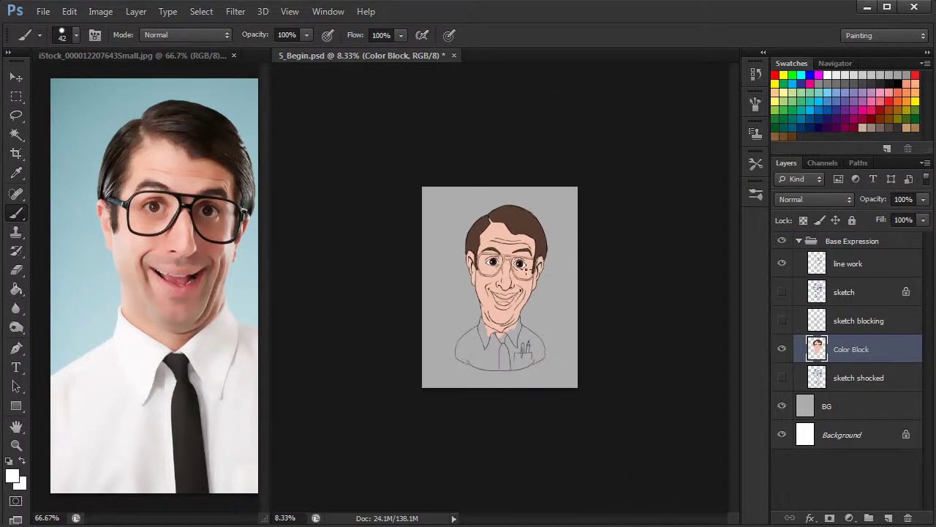
key(ctrl+plus)
key(ctrl+minus)
key(ctrl+minus)
key(ctrl+minus)
Step: Sample the pink from the photo's lips and fill the character's lower and upper lips with it
key(ctrl+plus)
key(ctrl+plus)
key(ctrl+plus)
key(ctrl+plus)
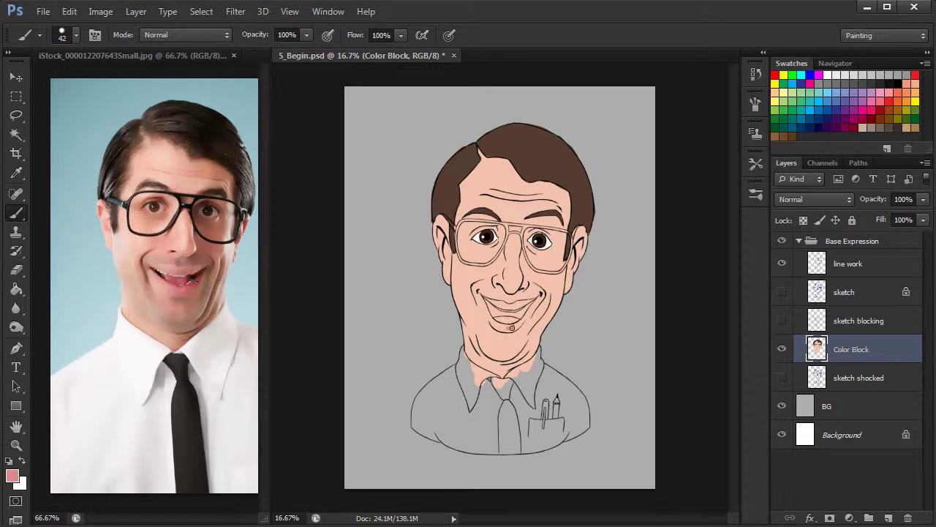
key(ctrl+plus)
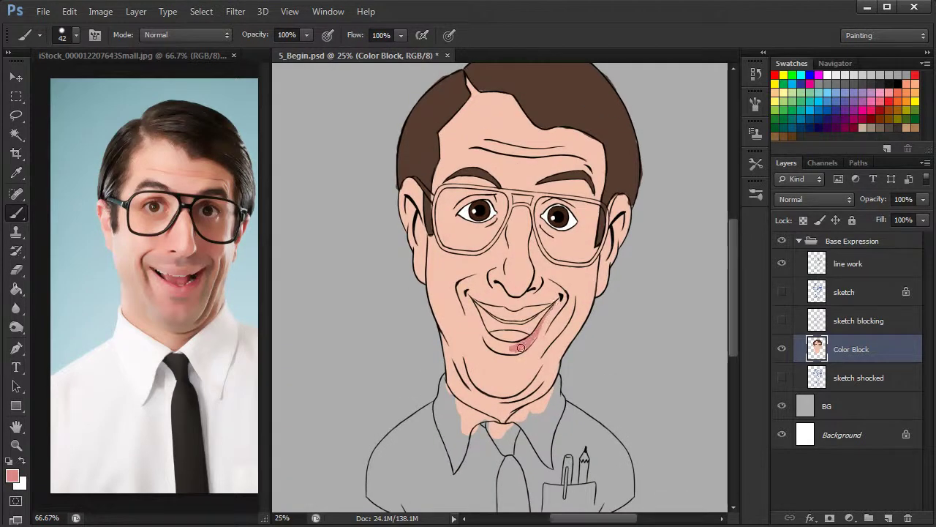
mouse_move(530, 343)
mouse_down()
mouse_move(484, 341)
mouse_move(511, 352)
mouse_move(544, 317)
mouse_up()
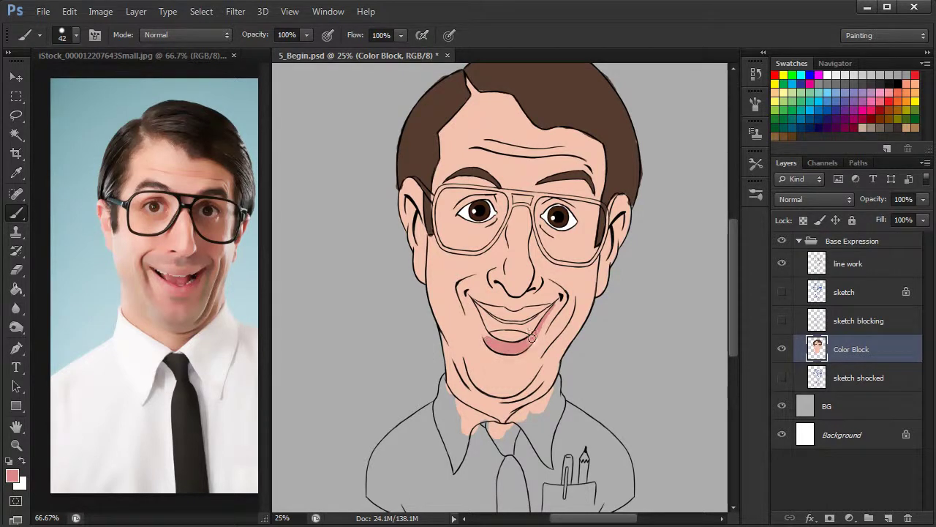
drag(488, 342, 488, 336)
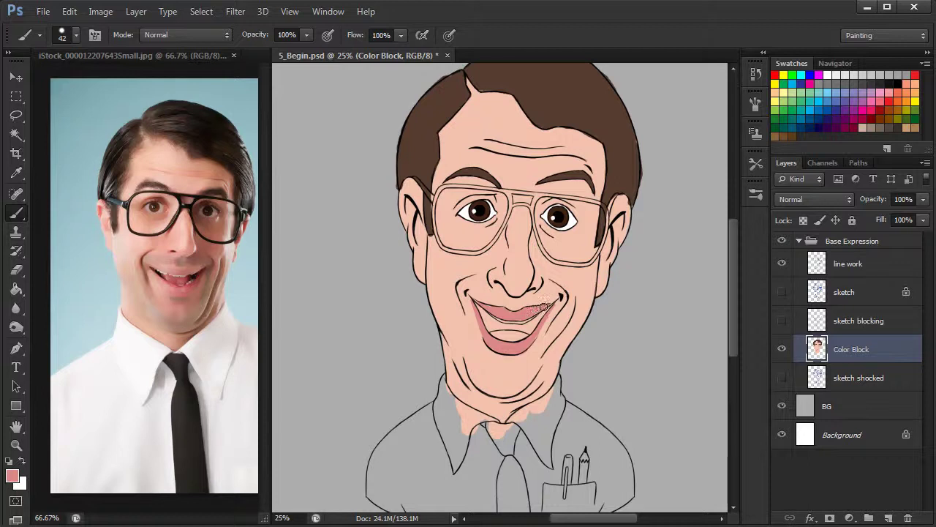
Step: Fill the upper teeth with white sampled from the drawn eye, and the tongue with the darker red sampled from the photo's mouth
alt+click(573, 218)
key(ctrl+plus)
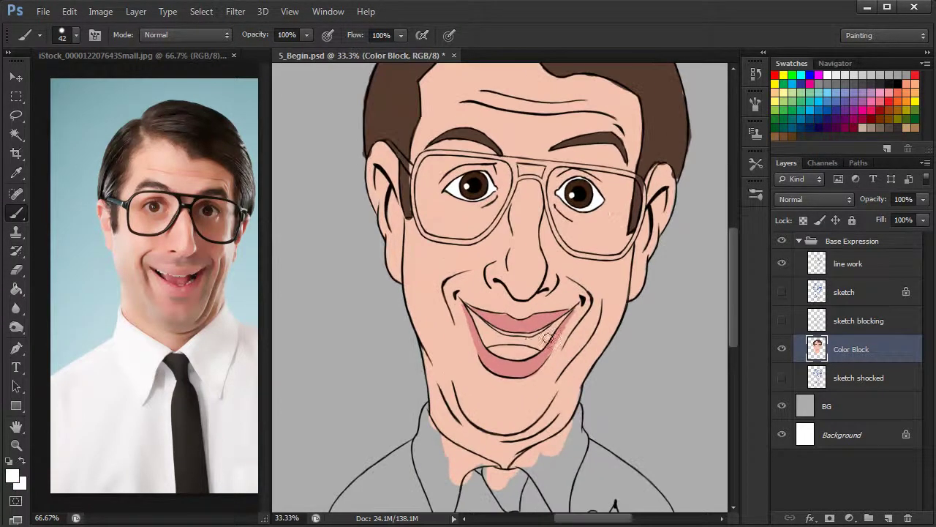
key(ctrl+plus)
mouse_move(531, 357)
mouse_down()
mouse_move(566, 351)
mouse_move(498, 349)
mouse_move(527, 357)
mouse_up()
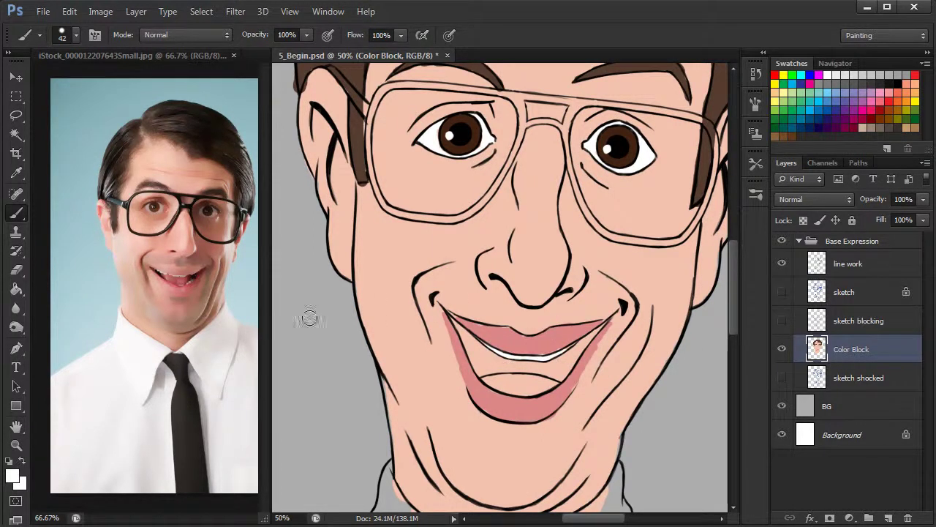
click(186, 276)
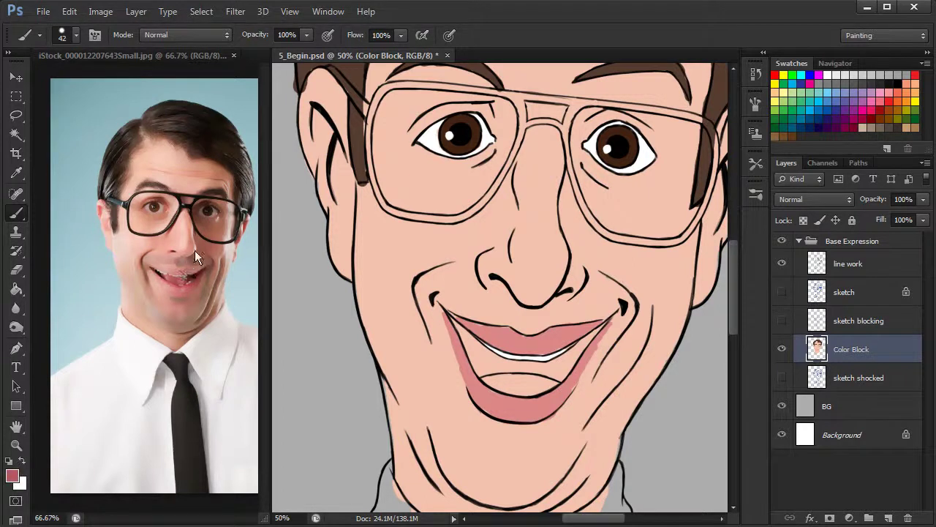
mouse_move(513, 382)
mouse_down()
mouse_move(525, 389)
mouse_move(488, 379)
mouse_move(550, 384)
mouse_move(495, 383)
mouse_move(520, 398)
mouse_move(537, 381)
mouse_up()
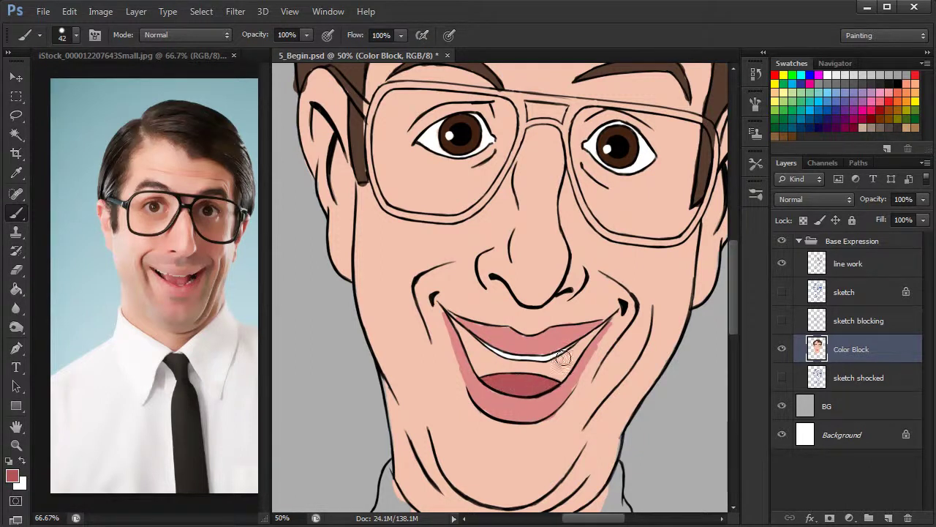
Step: Sample the off-white from the photo's shirt and roughly block in the character's shirt, enlarging the brush to 83 px
key(ctrl+minus)
key(ctrl+minus)
key(ctrl+minus)
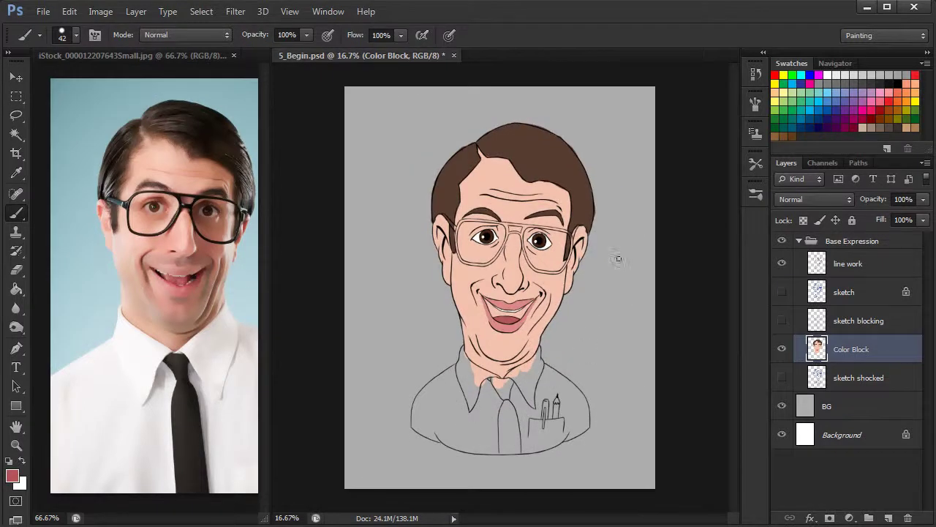
alt+click(149, 358)
mouse_move(508, 401)
mouse_down()
mouse_move(532, 388)
mouse_move(528, 379)
mouse_move(521, 391)
mouse_move(547, 389)
mouse_move(571, 419)
mouse_move(549, 404)
mouse_move(549, 388)
mouse_move(531, 382)
mouse_move(484, 392)
mouse_move(489, 386)
mouse_move(441, 415)
mouse_move(446, 427)
mouse_move(458, 424)
mouse_move(451, 431)
mouse_move(495, 421)
mouse_move(516, 441)
mouse_move(545, 430)
mouse_up()
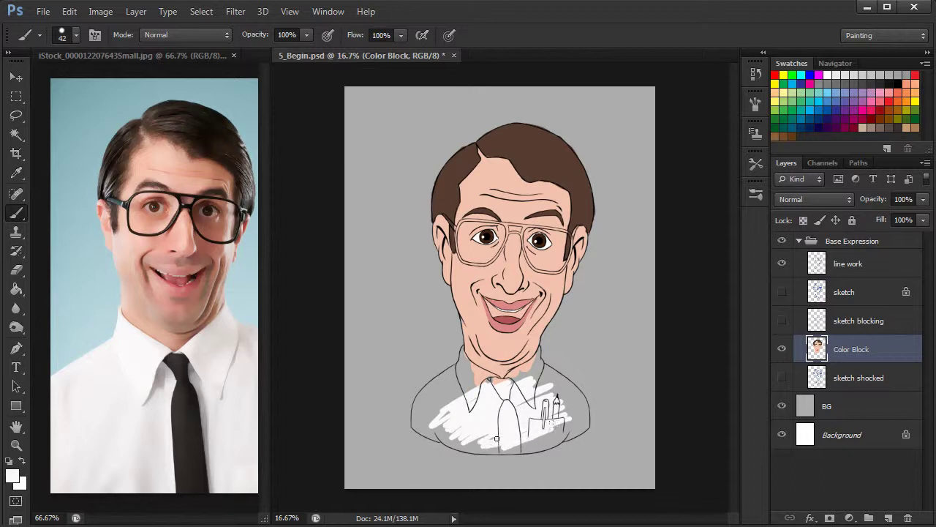
right_click(446, 393)
click(525, 413)
drag(433, 406, 509, 382)
mouse_move(513, 417)
mouse_down()
mouse_move(537, 419)
mouse_move(549, 357)
mouse_move(538, 412)
mouse_move(513, 446)
mouse_move(571, 425)
mouse_move(557, 428)
mouse_move(560, 401)
mouse_move(532, 415)
mouse_up()
Step: Fill the shirt's left shoulder and lower edge up to the outline, briefly hiding the BG layer to compare against white
key(ctrl+plus)
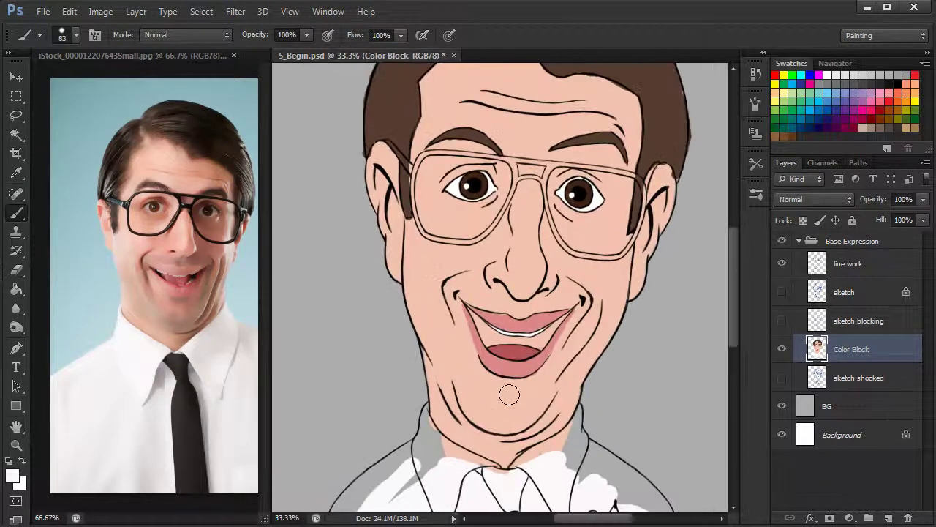
scroll(491, 418, down, 5)
mouse_move(390, 374)
mouse_down()
mouse_move(374, 377)
mouse_move(373, 344)
mouse_move(445, 277)
mouse_move(434, 294)
mouse_move(472, 288)
mouse_move(491, 271)
mouse_up()
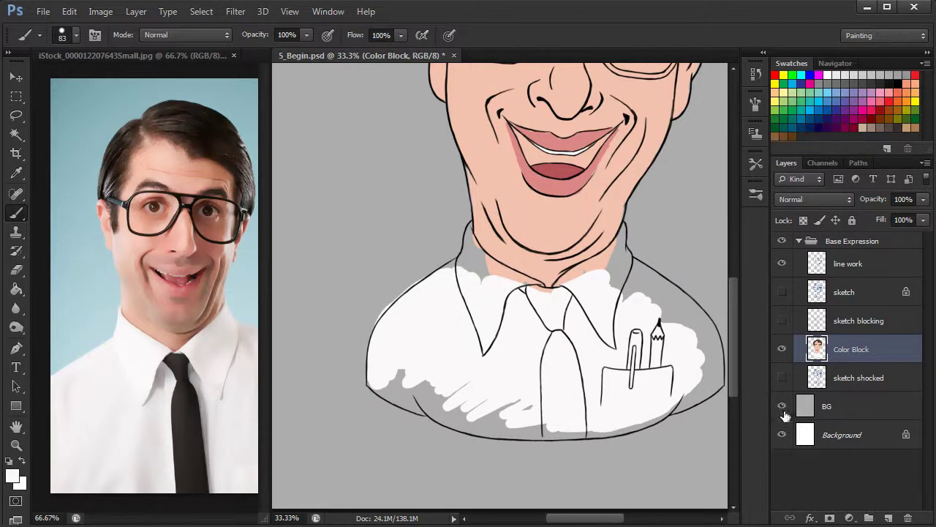
click(782, 408)
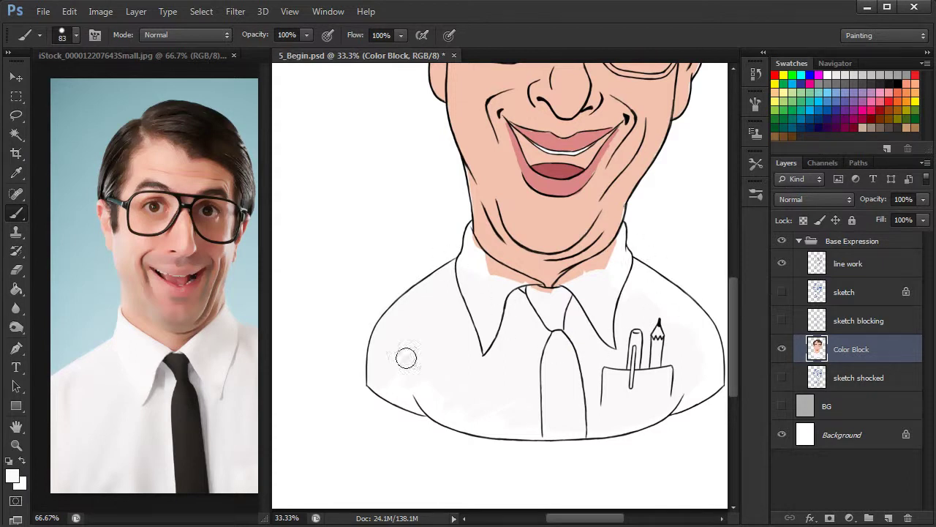
click(782, 406)
mouse_move(451, 406)
mouse_down()
mouse_move(432, 403)
mouse_move(454, 418)
mouse_move(539, 428)
mouse_move(538, 412)
mouse_move(464, 402)
mouse_move(596, 403)
mouse_move(585, 428)
mouse_move(627, 424)
mouse_move(690, 391)
mouse_up()
mouse_move(372, 382)
mouse_down()
mouse_move(410, 391)
mouse_move(395, 388)
mouse_move(402, 372)
mouse_move(432, 373)
mouse_up()
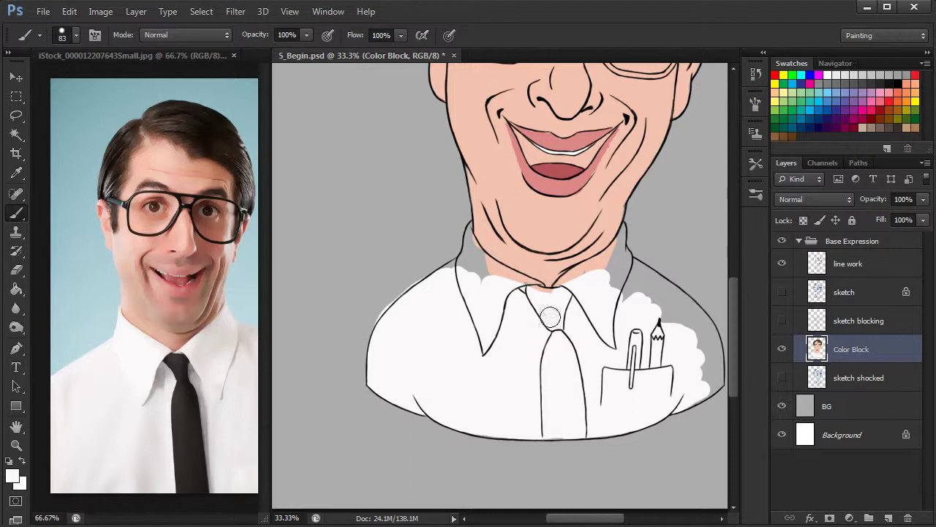
Step: Fill the shirt's right shoulder and both sides of the collar with the same off-white
drag(660, 324, 667, 313)
drag(649, 351, 478, 386)
mouse_move(468, 330)
mouse_down()
mouse_move(463, 302)
mouse_move(511, 343)
mouse_move(498, 324)
mouse_move(501, 331)
mouse_move(480, 328)
mouse_move(530, 359)
mouse_move(504, 298)
mouse_move(536, 400)
mouse_move(535, 362)
mouse_move(542, 377)
mouse_move(544, 417)
mouse_move(520, 430)
mouse_up()
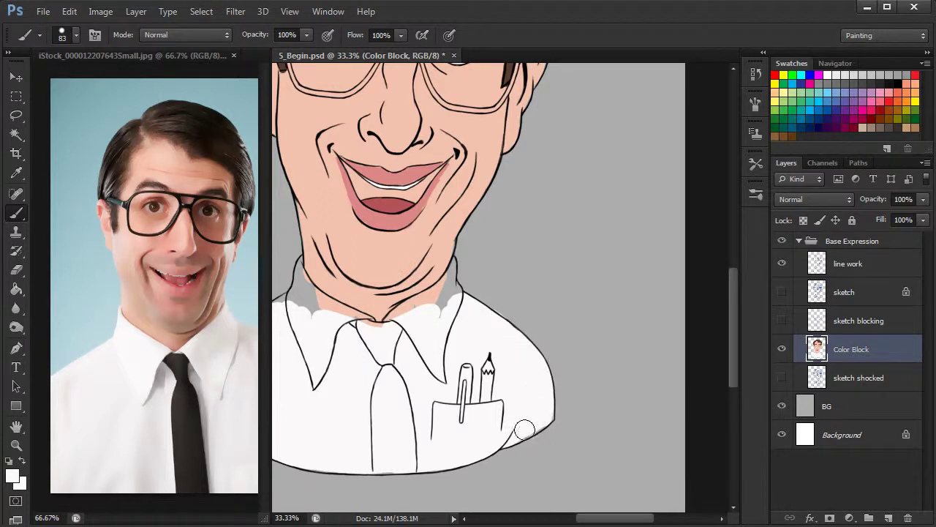
mouse_move(453, 337)
mouse_down()
mouse_move(615, 375)
mouse_move(567, 369)
mouse_move(556, 357)
mouse_move(609, 322)
mouse_move(617, 299)
mouse_move(607, 341)
mouse_up()
mouse_move(450, 338)
mouse_down()
mouse_move(466, 294)
mouse_move(467, 320)
mouse_move(485, 340)
mouse_move(469, 349)
mouse_move(491, 354)
mouse_move(489, 344)
mouse_move(531, 364)
mouse_up()
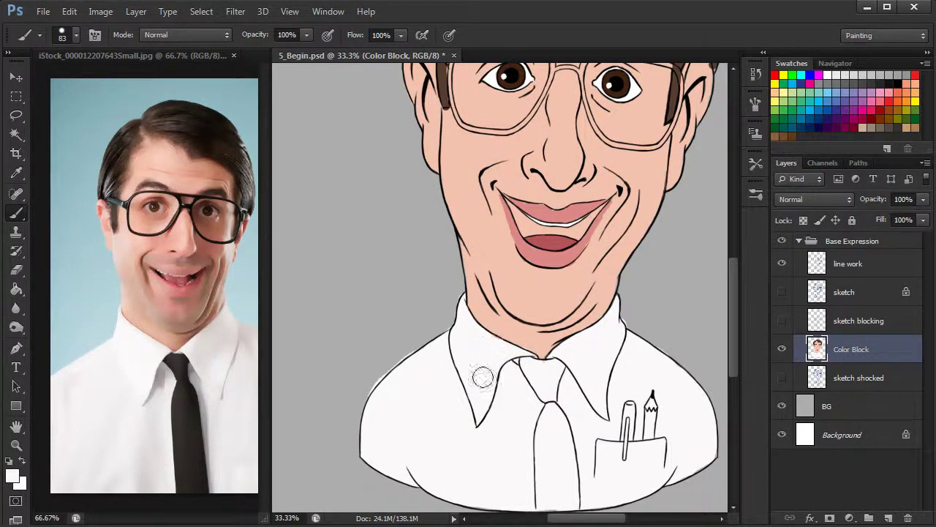
key(ctrl+minus)
key(ctrl+minus)
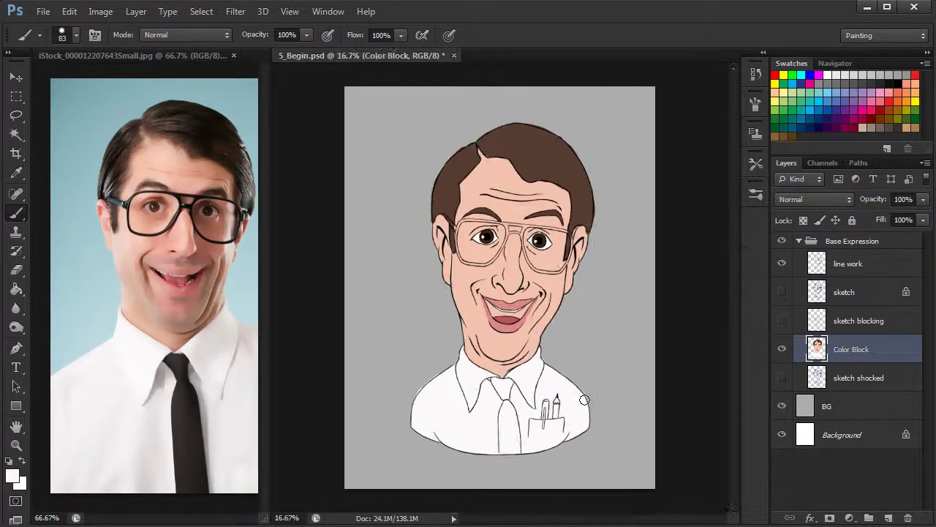